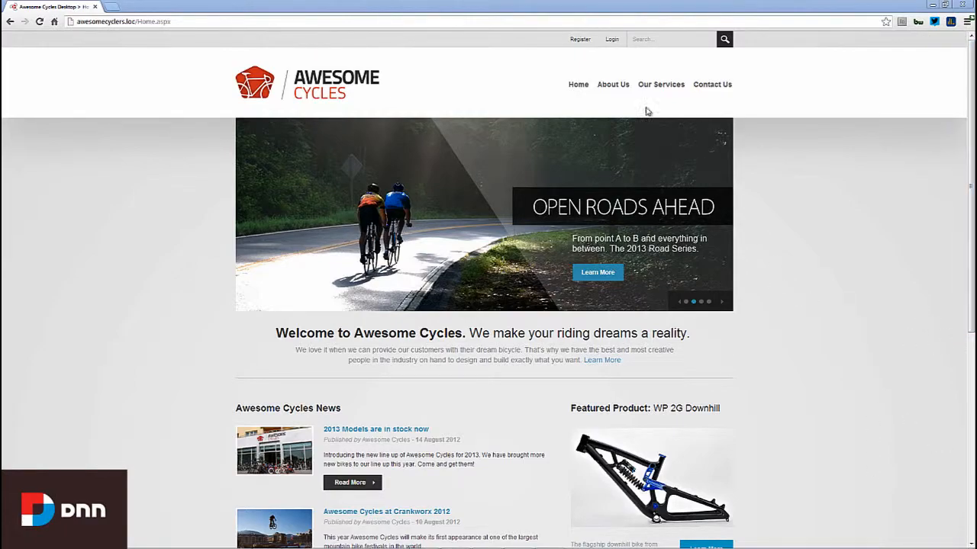
- Log in to the Awesome Cycles site with the account username and password
click(612, 42)
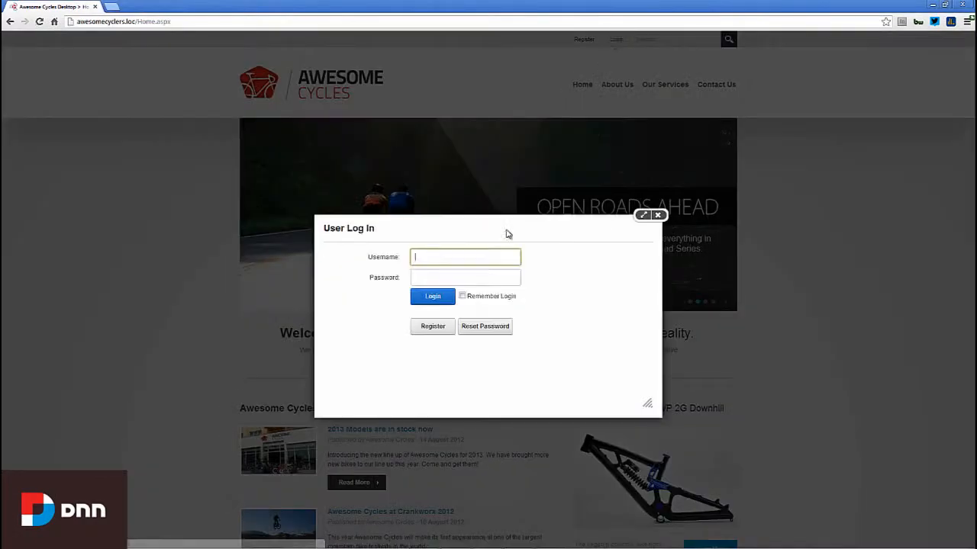
key(Tab)
text(p)
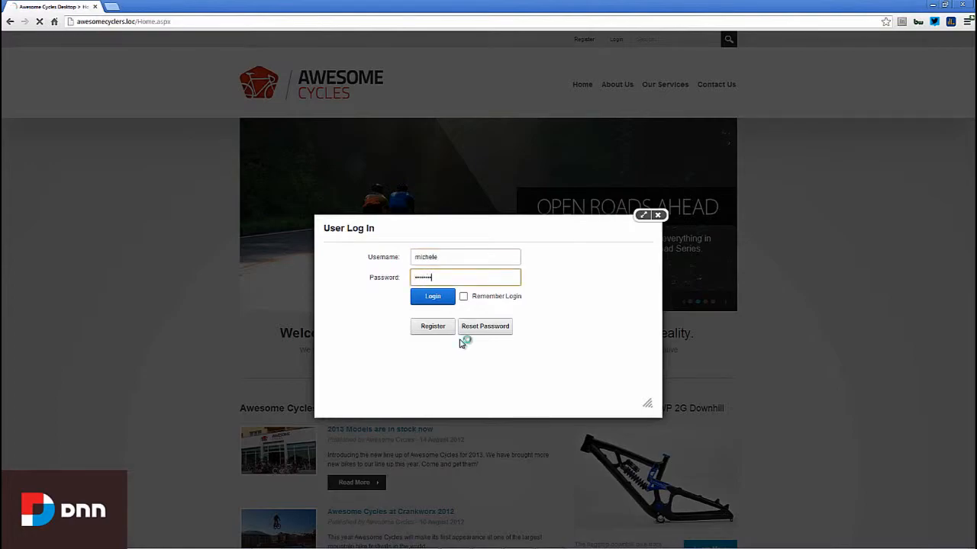
key(Return)
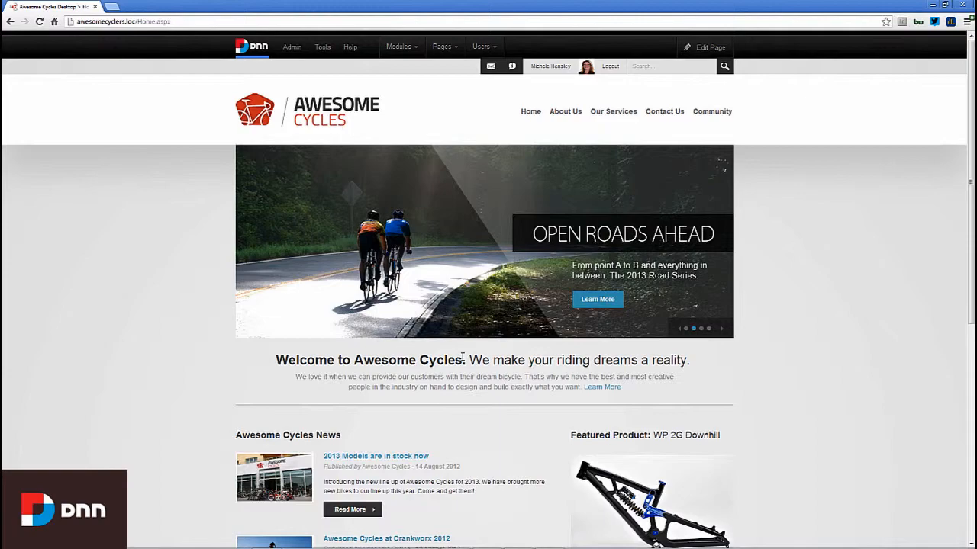
- Go to the Contact Us page and open the list of new modules that can be added to it
click(631, 115)
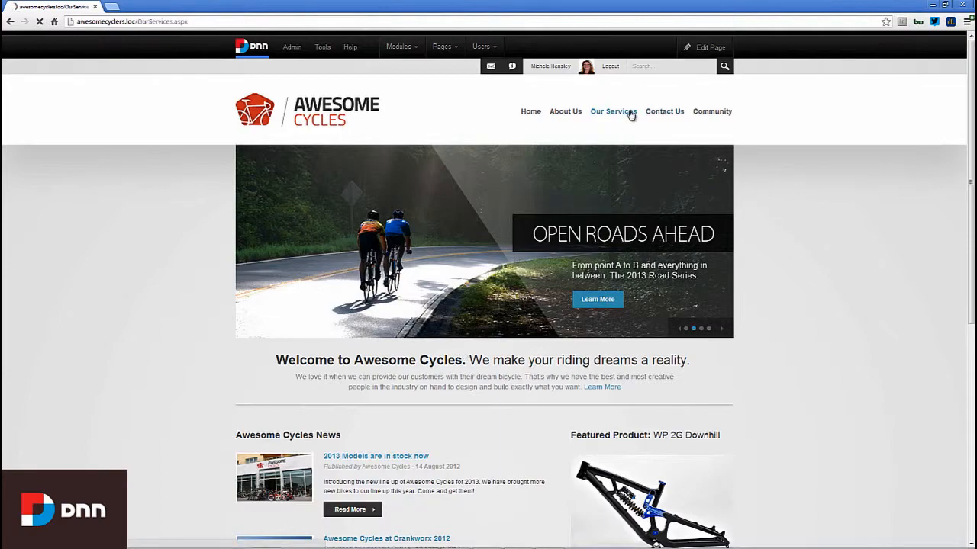
click(662, 114)
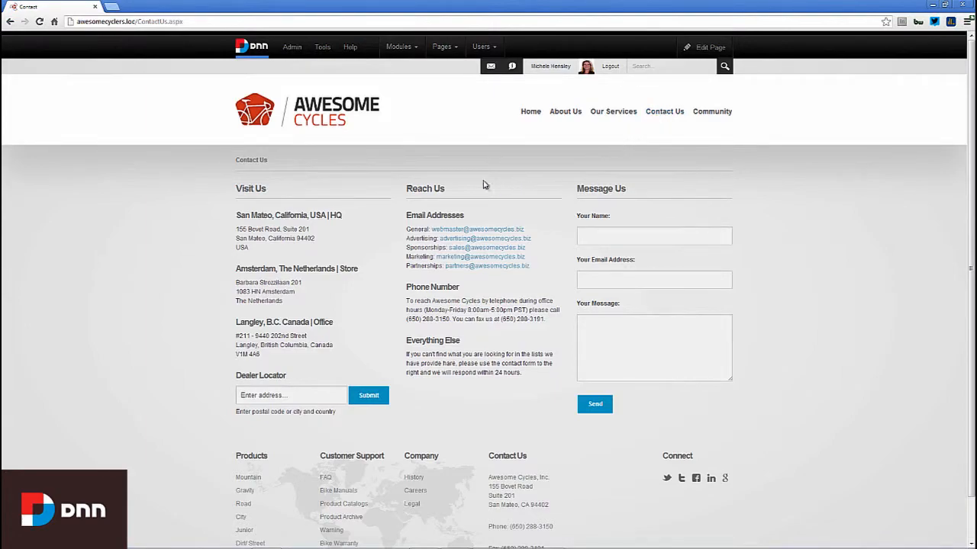
mouse_move(399, 55)
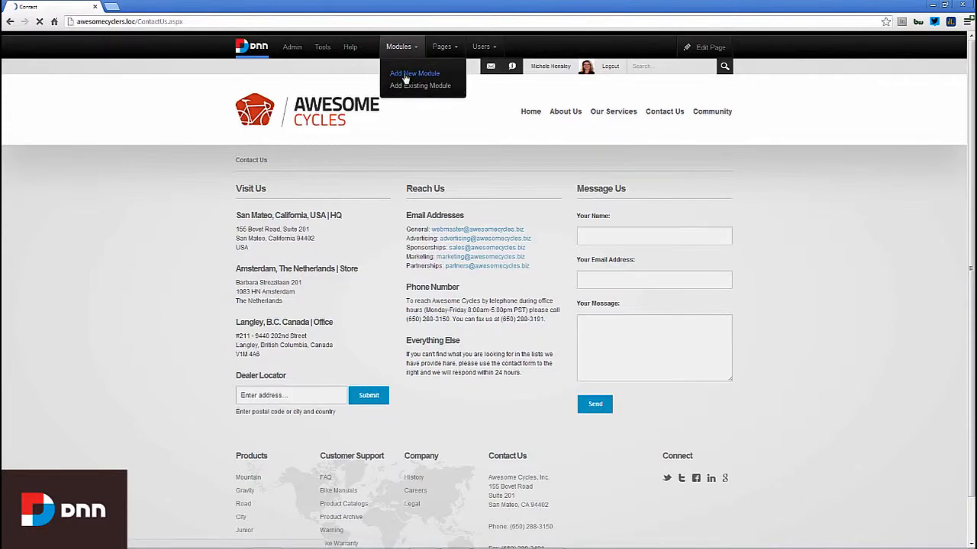
click(405, 76)
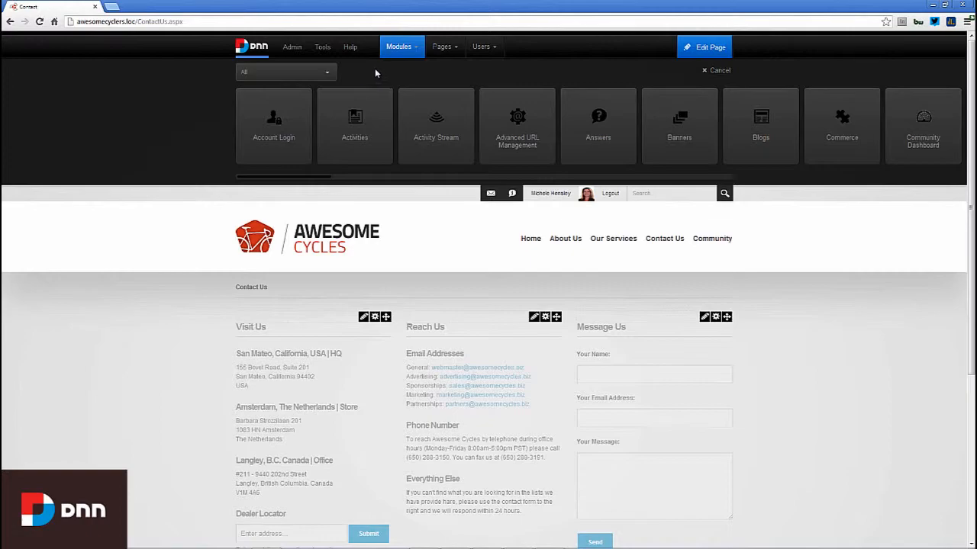
- Add an HTML Pro module from the Common category above Visit Us on the page, and close the module list
mouse_move(323, 181)
mouse_down()
mouse_move(484, 176)
mouse_move(321, 180)
mouse_up()
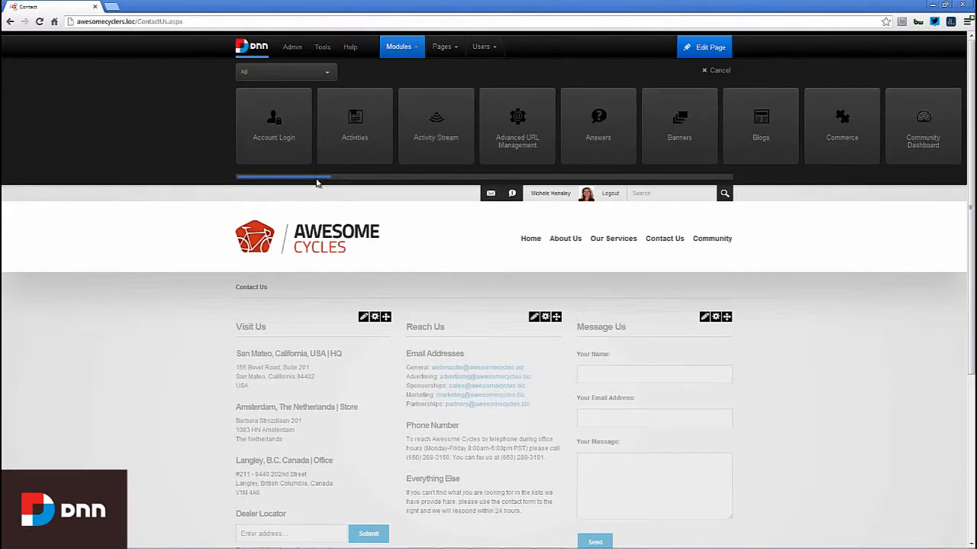
click(328, 74)
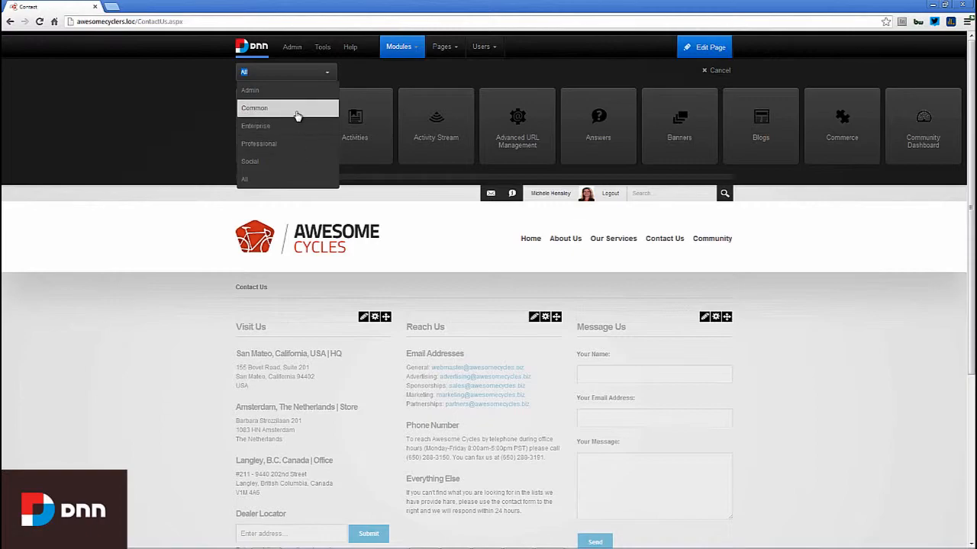
click(297, 116)
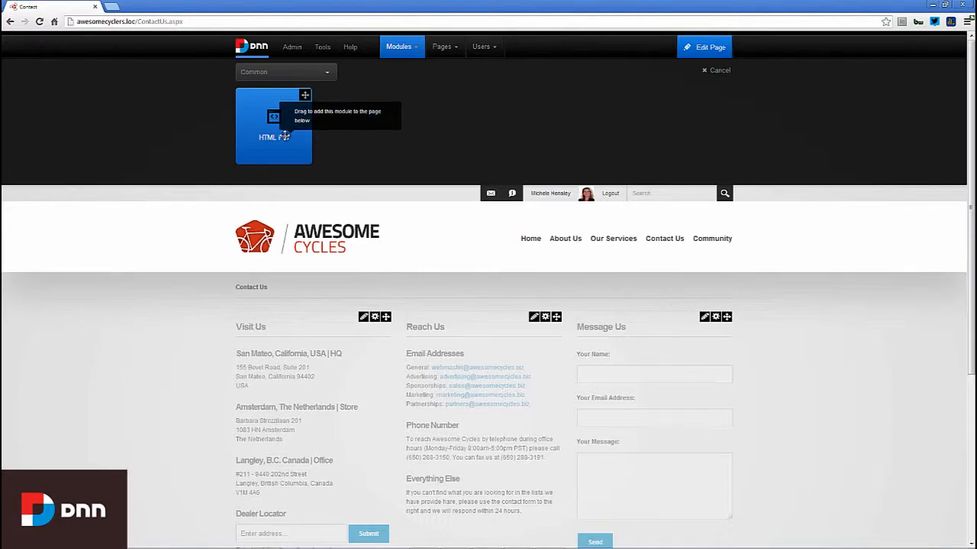
click(305, 95)
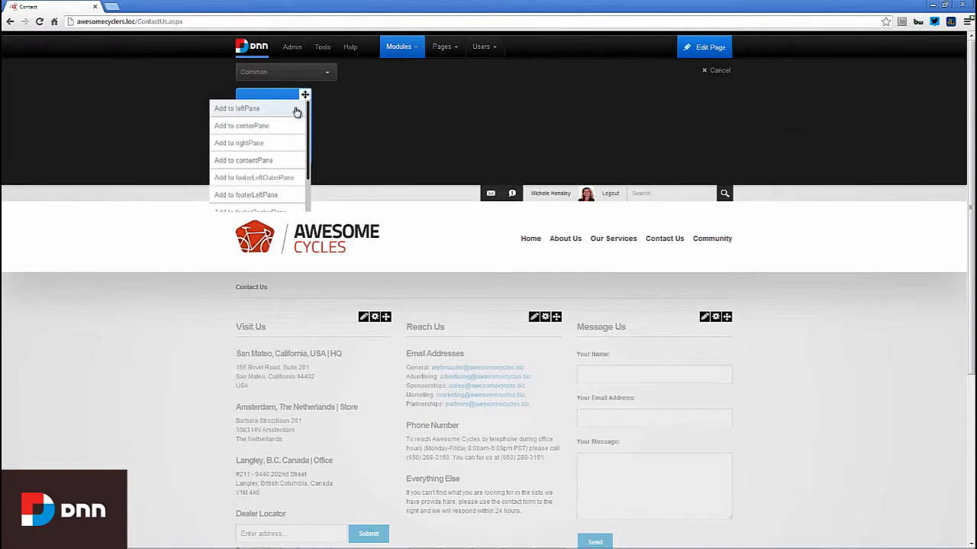
scroll(279, 158, down, 1)
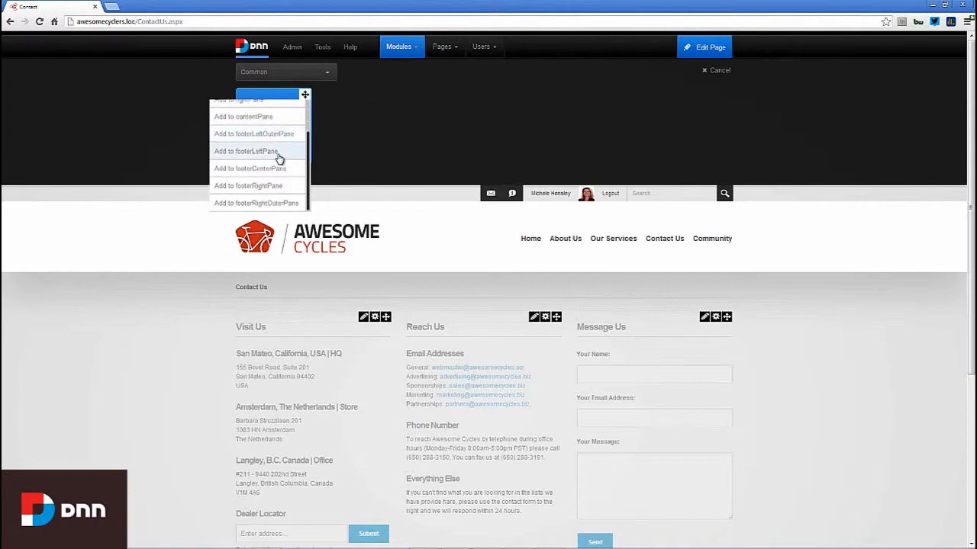
scroll(280, 158, up, 1)
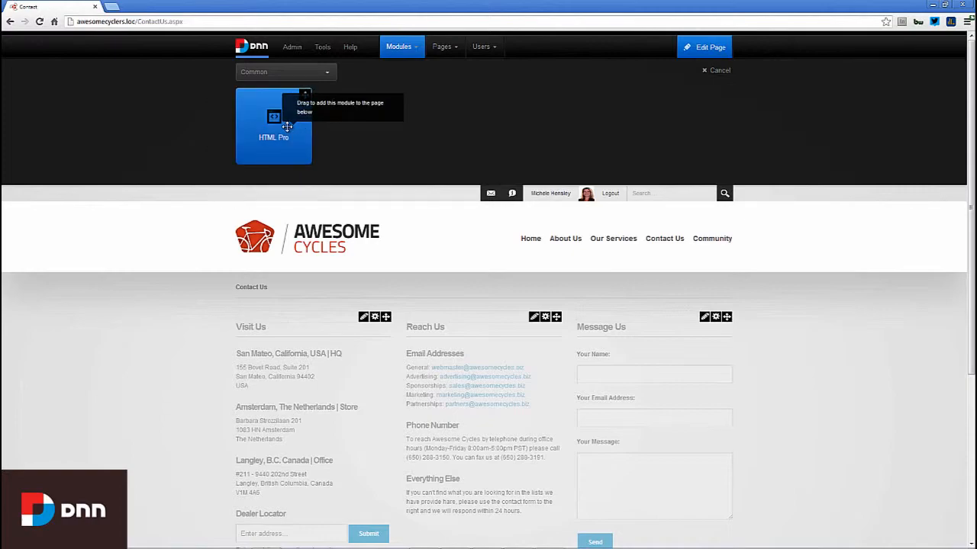
drag(287, 126, 263, 329)
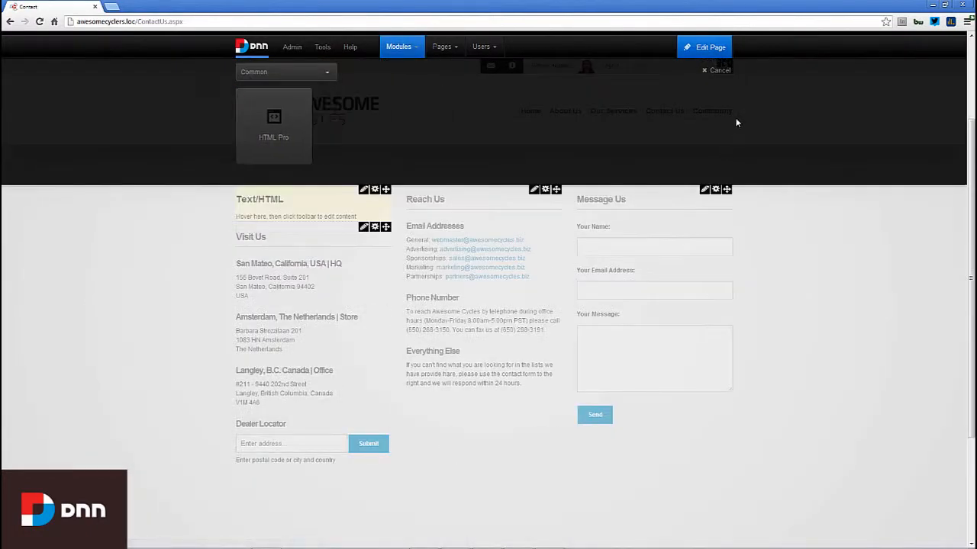
click(712, 70)
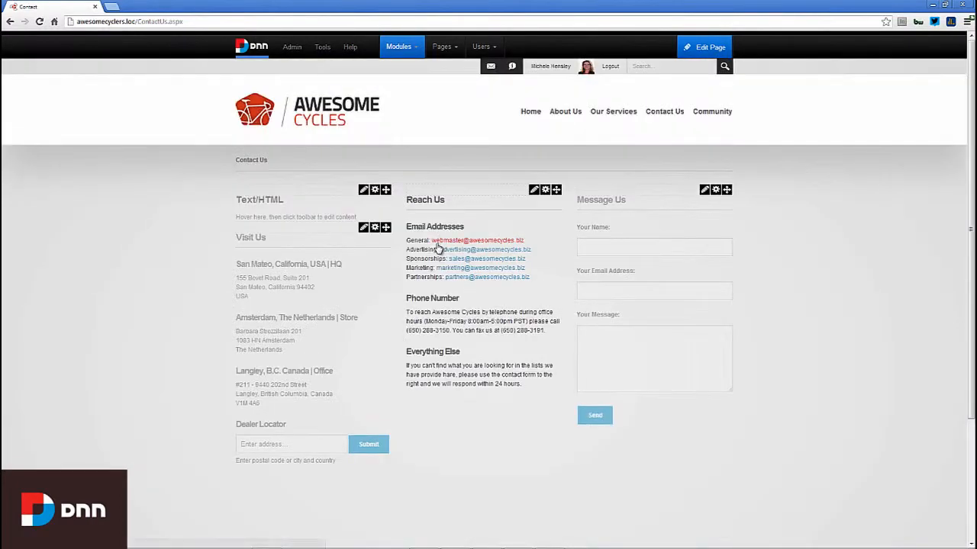
- Examine the new Text/HTML module, the page editing options, and the edit, settings and move options of the page's modules
drag(237, 200, 284, 202)
click(293, 204)
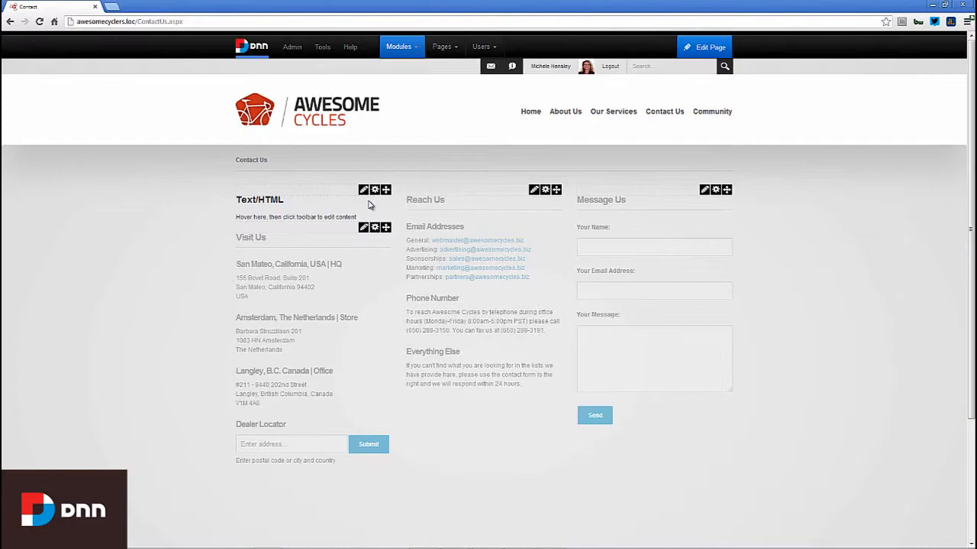
mouse_move(376, 193)
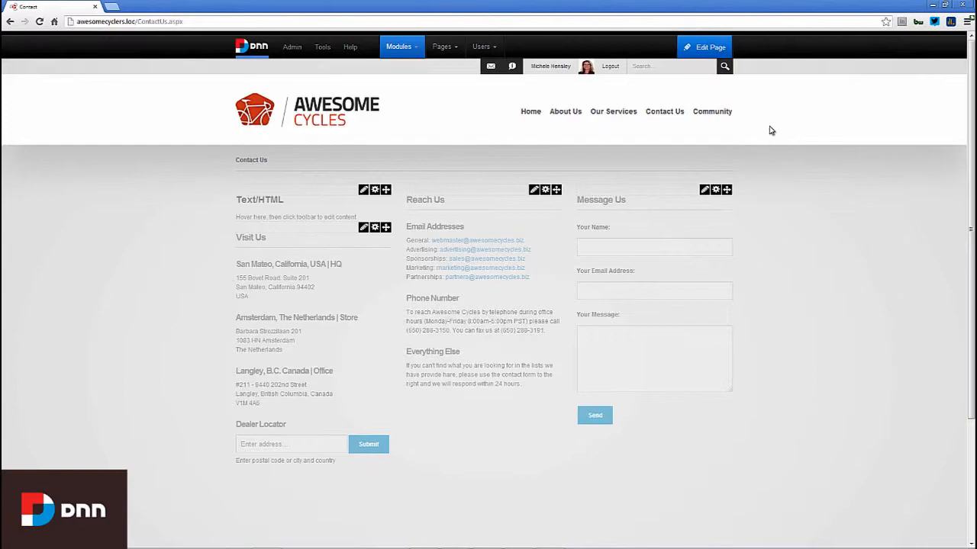
mouse_move(719, 45)
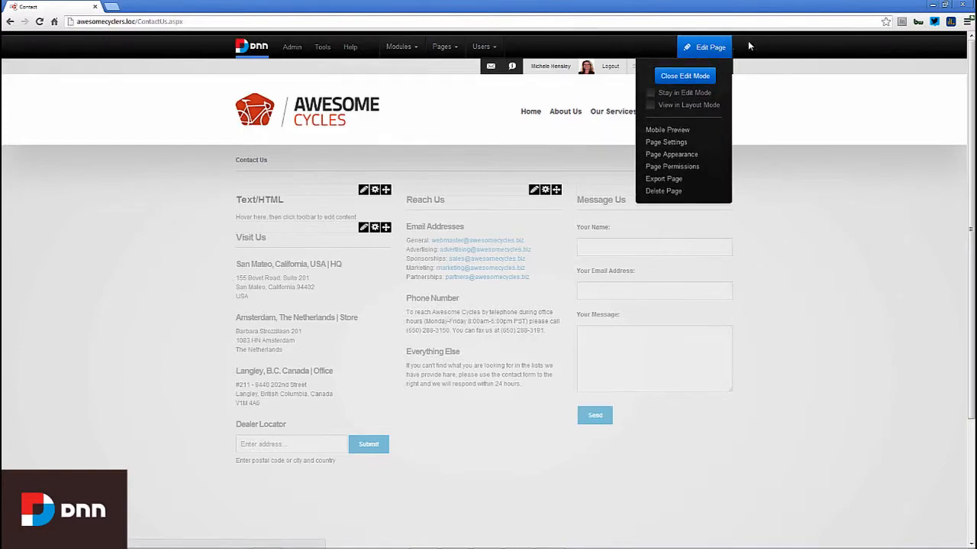
mouse_move(727, 191)
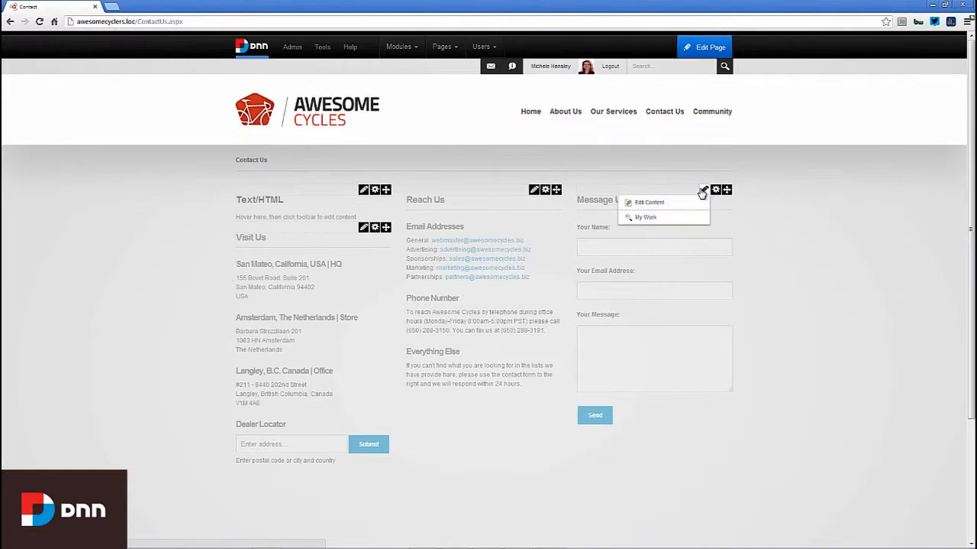
mouse_move(554, 192)
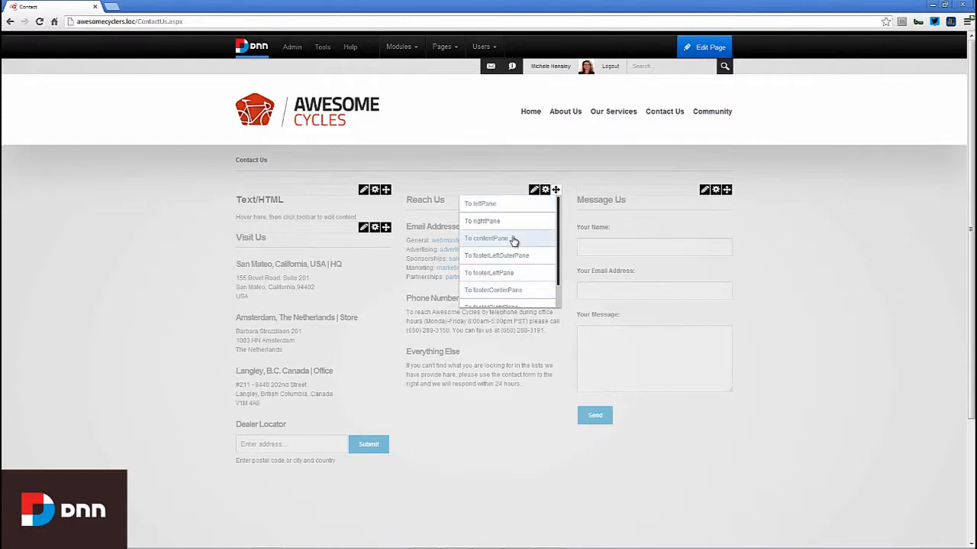
drag(497, 189, 530, 212)
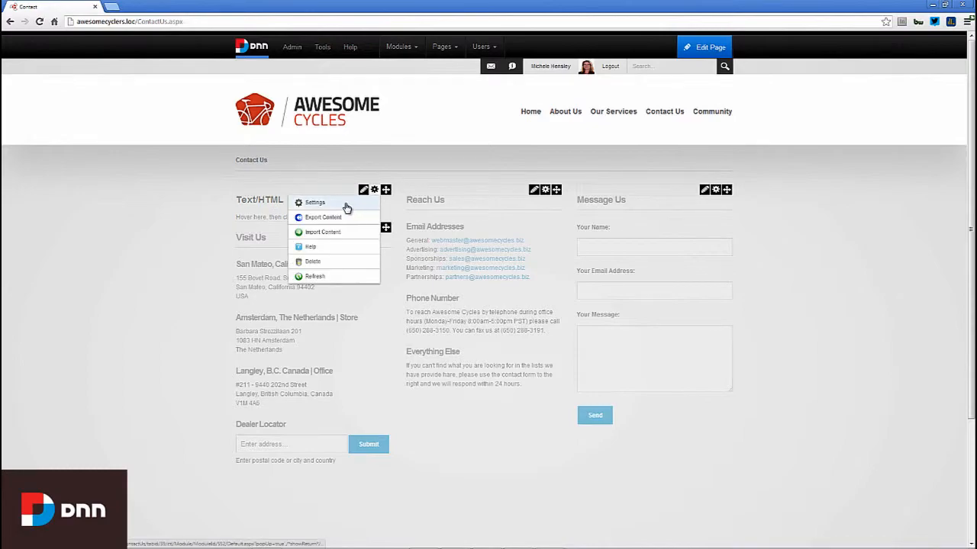
- Open the settings of the new Text/HTML module and set its module title to "Demo Module"
click(315, 202)
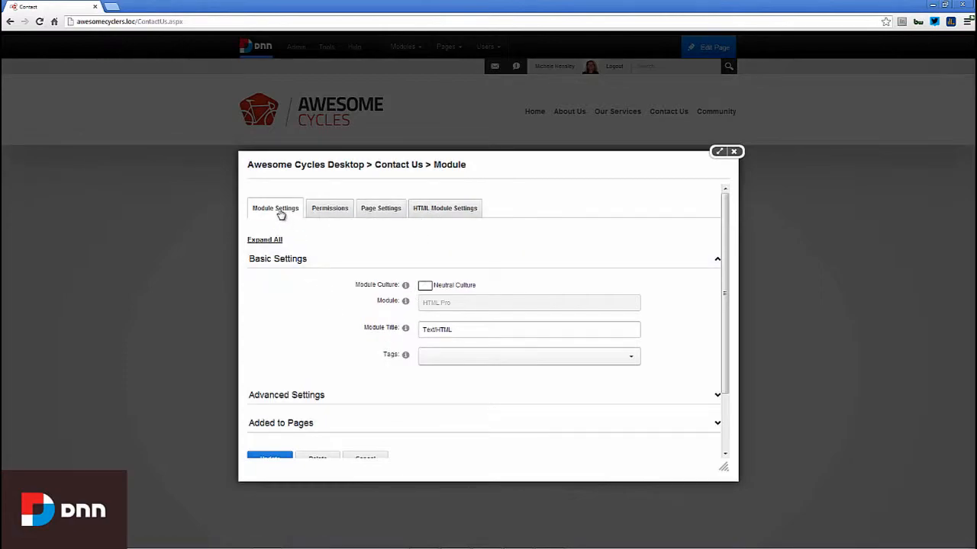
drag(469, 328, 405, 331)
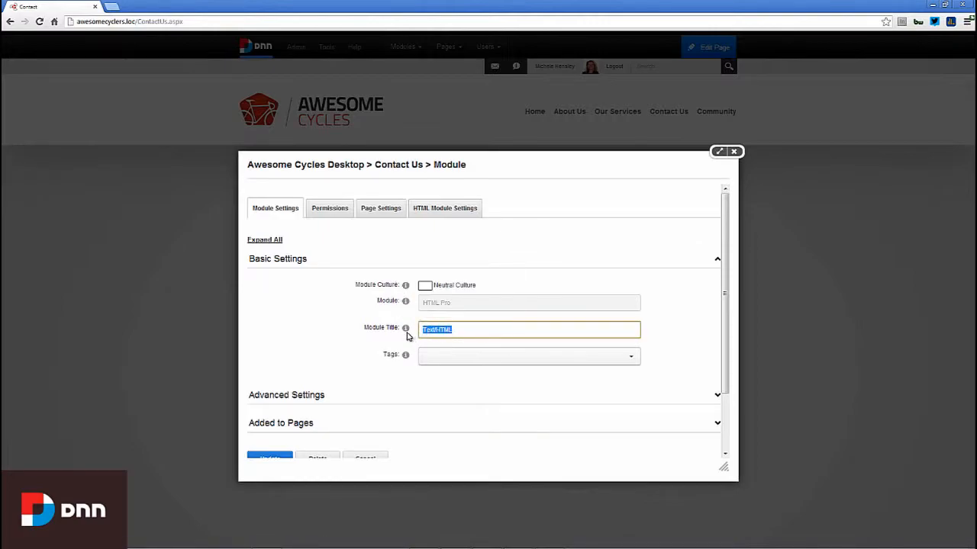
text(Demo Module)
- Review the module's role permissions, its page settings, and its HTML module settings for autosave and workflow
click(331, 214)
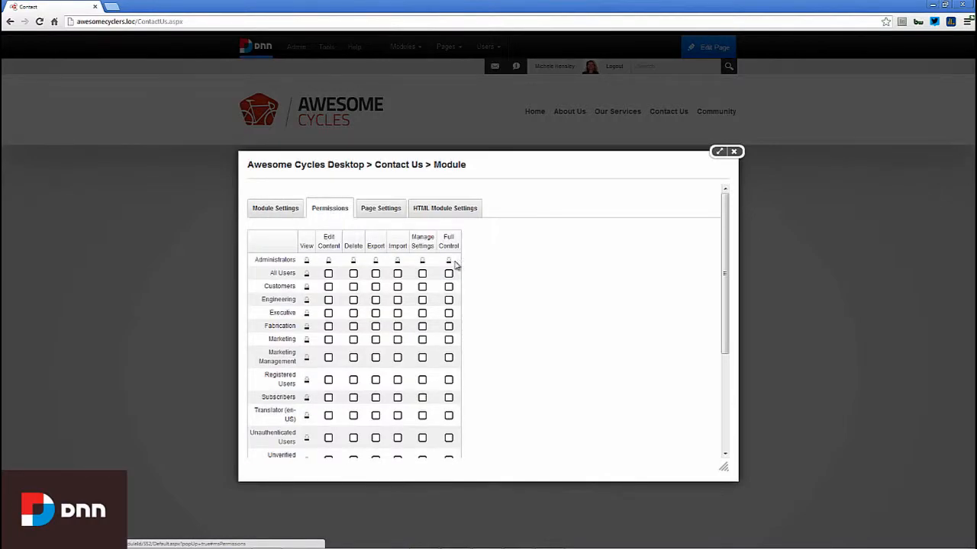
drag(727, 304, 727, 314)
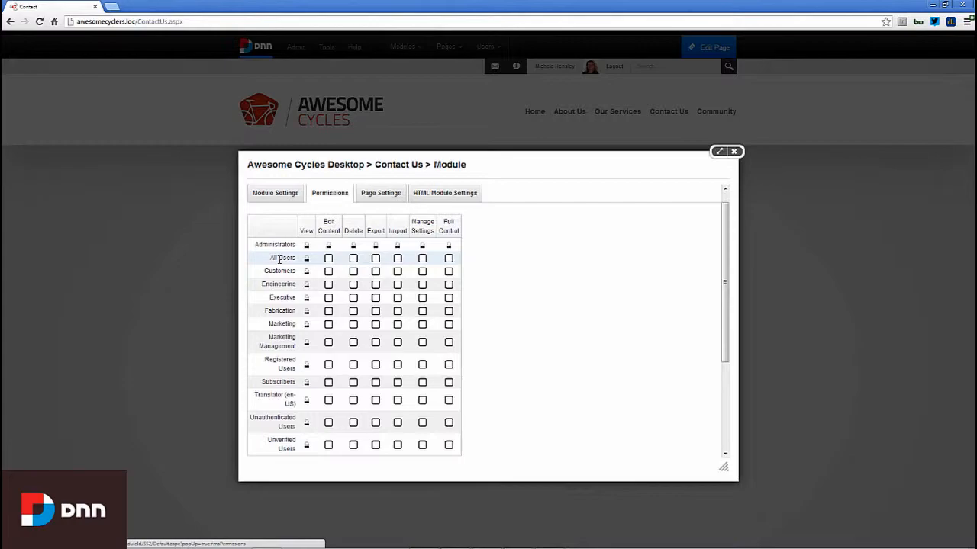
drag(725, 322, 725, 409)
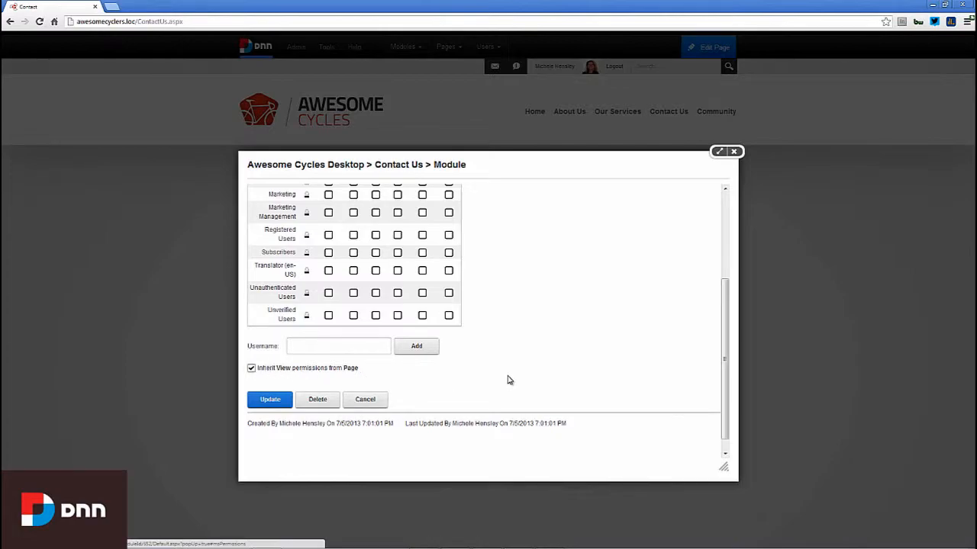
scroll(521, 371, up, 3)
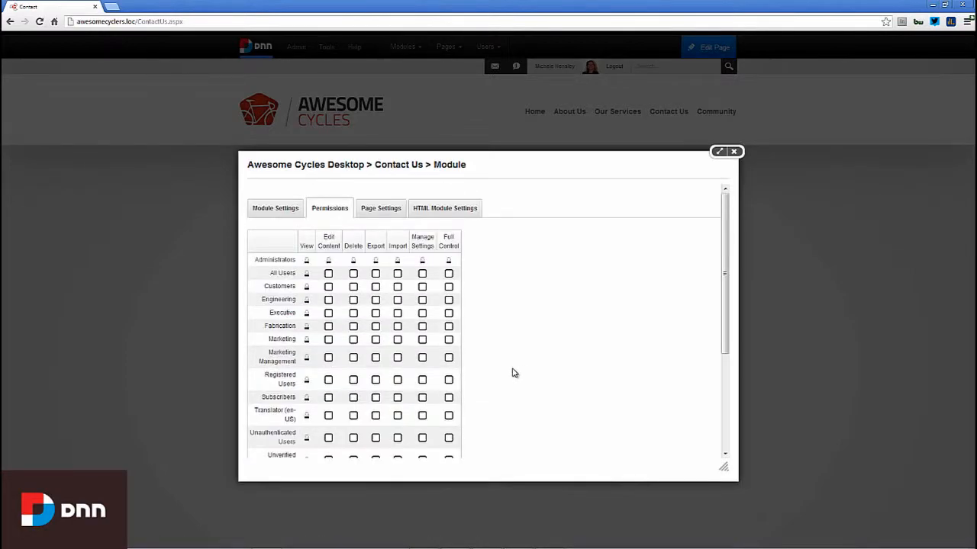
click(387, 216)
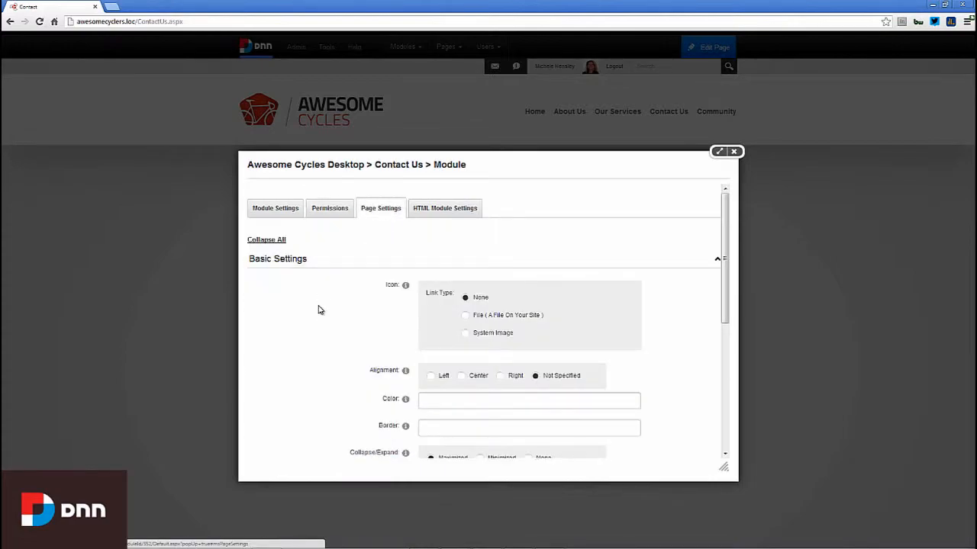
scroll(319, 309, down, 3)
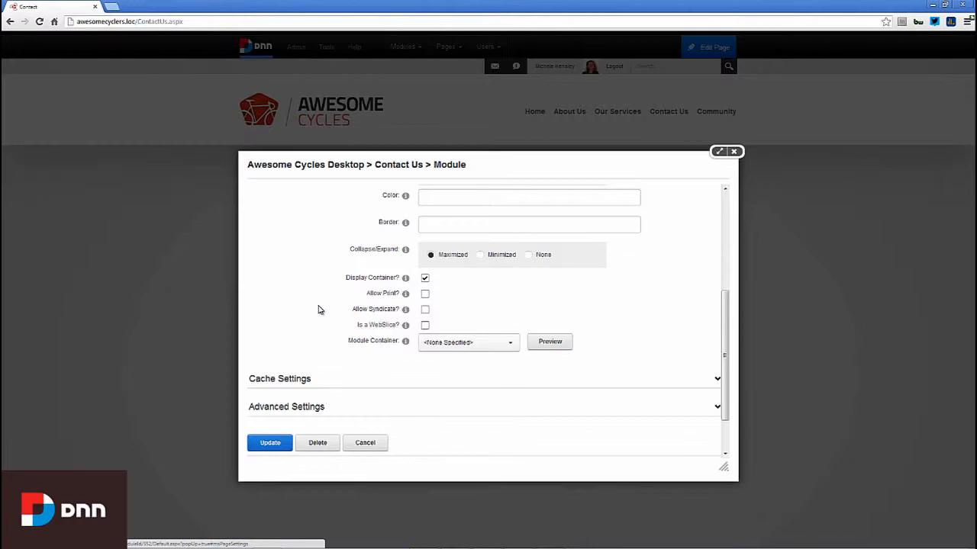
scroll(318, 309, up, 5)
click(454, 218)
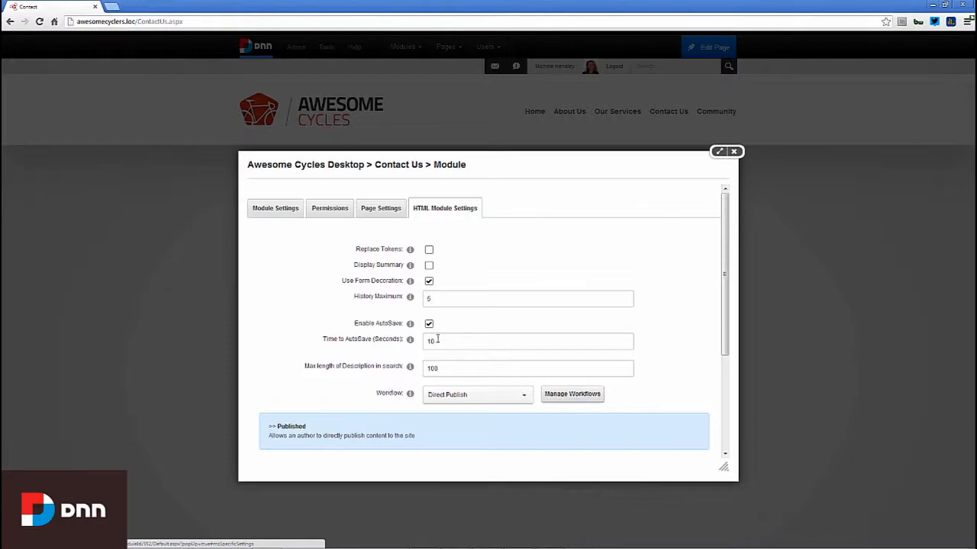
drag(725, 323, 724, 346)
scroll(725, 346, down, 3)
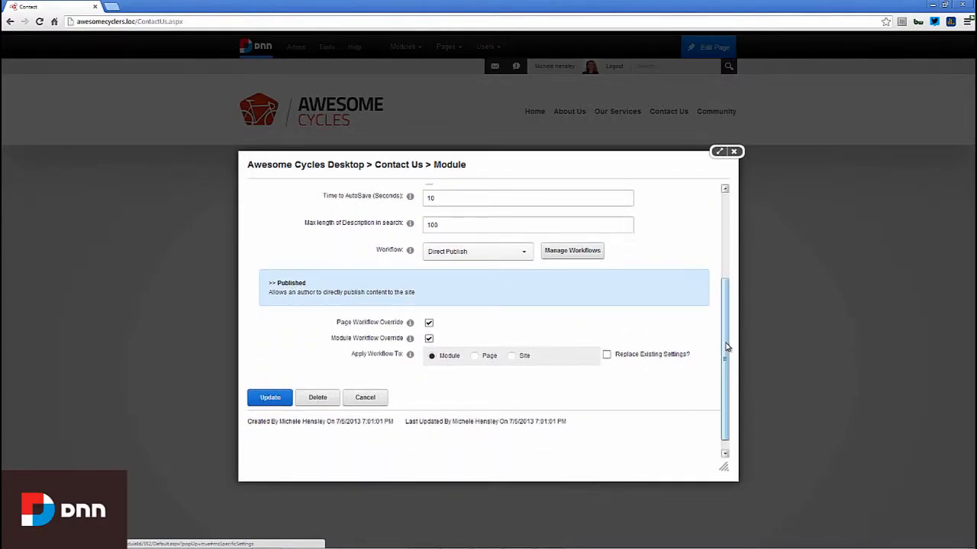
scroll(726, 347, up, 4)
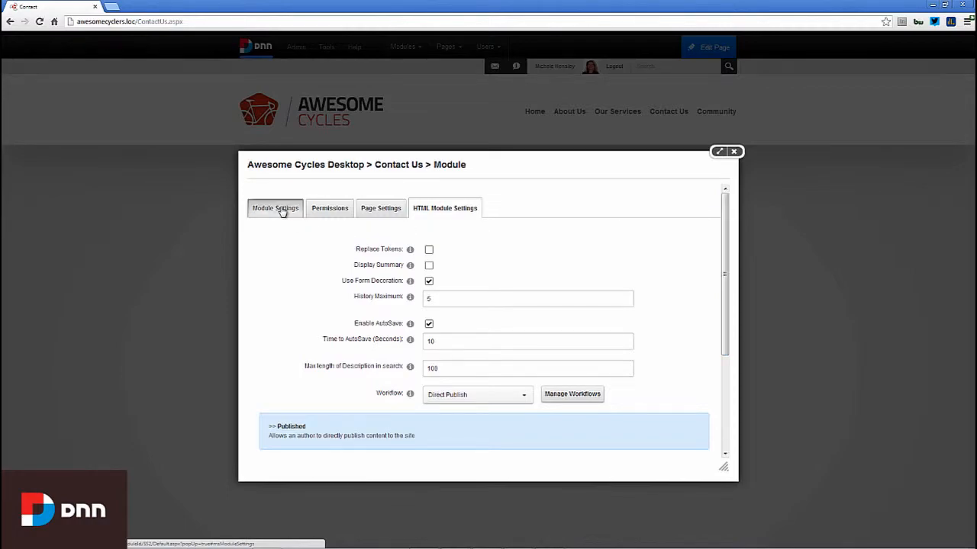
- Return to the general module settings and save the module's changes
click(282, 211)
scroll(354, 348, down, 1)
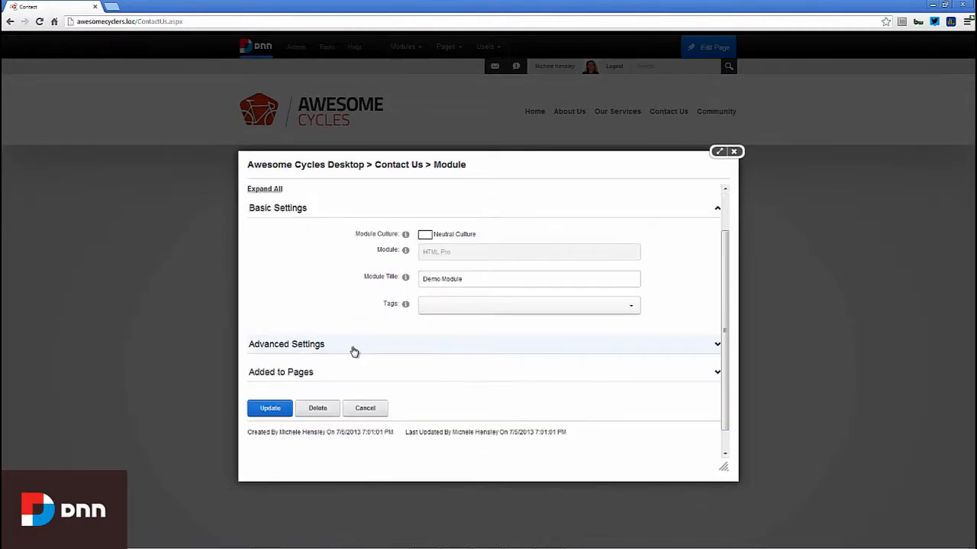
scroll(354, 351, down, 1)
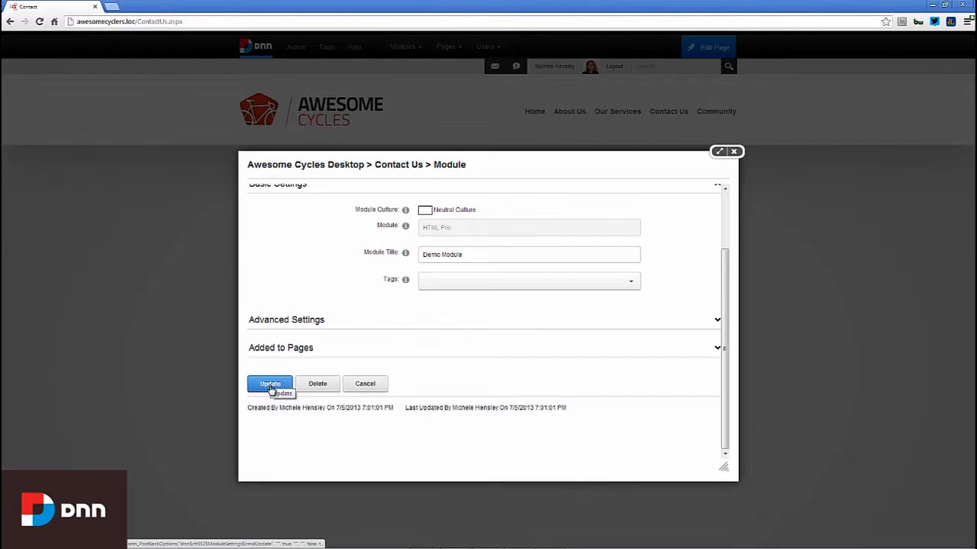
click(270, 385)
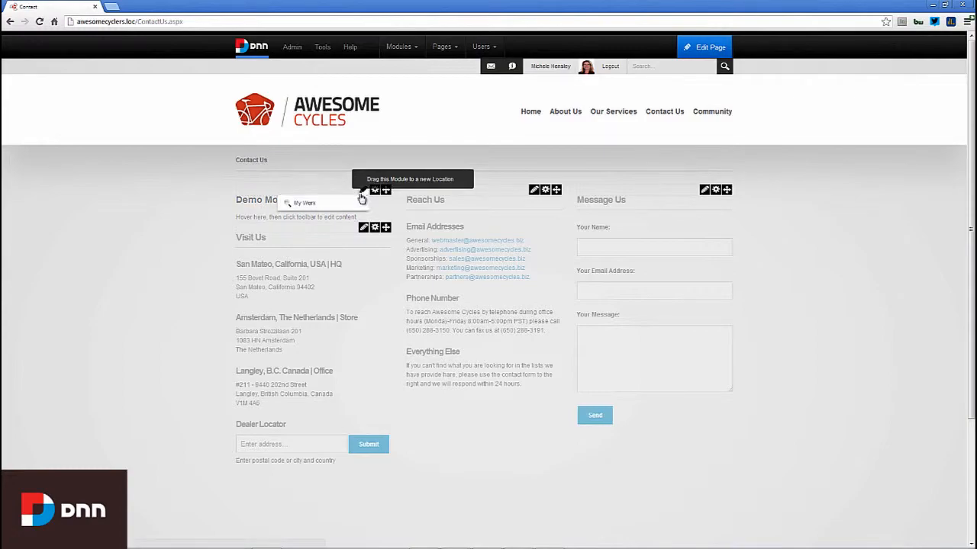
- Open the Demo Module's content for editing and replace the placeholder text with "Insert some content"
mouse_move(362, 197)
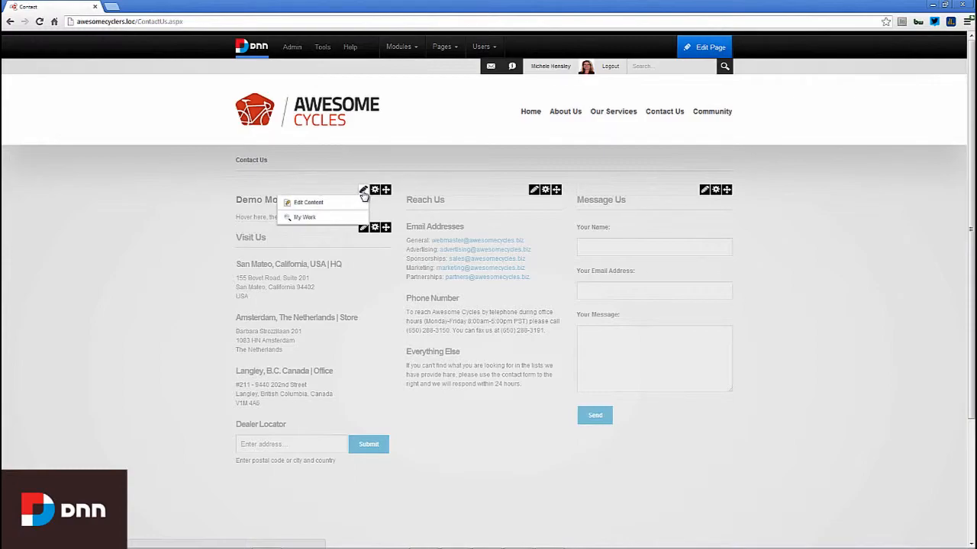
click(324, 208)
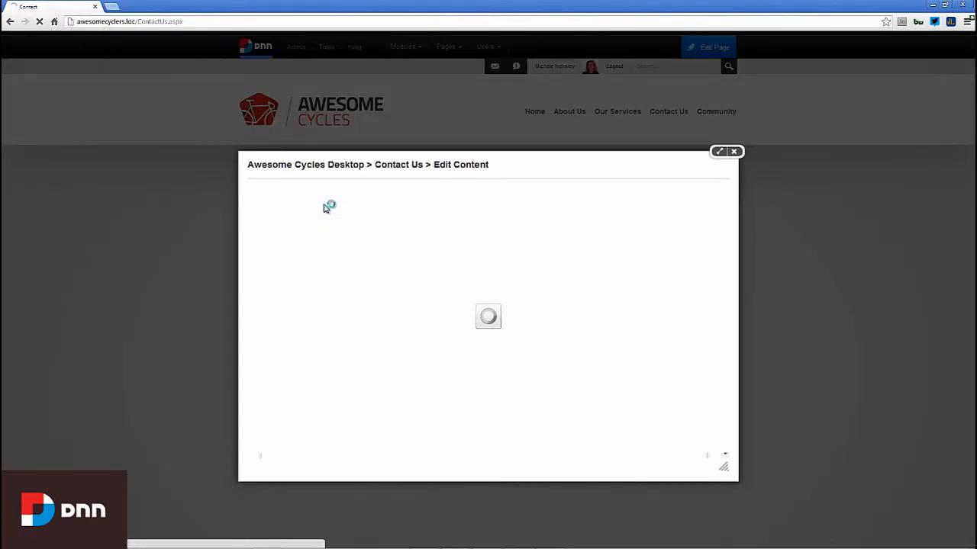
drag(726, 297, 728, 356)
click(643, 348)
key(BackSpace)
key(BackSpace)
key(BackSpace)
key(BackSpace)
key(BackSpace)
key(BackSpace)
key(BackSpace)
key(BackSpace)
key(BackSpace)
key(BackSpace)
key(BackSpace)
key(BackSpace)
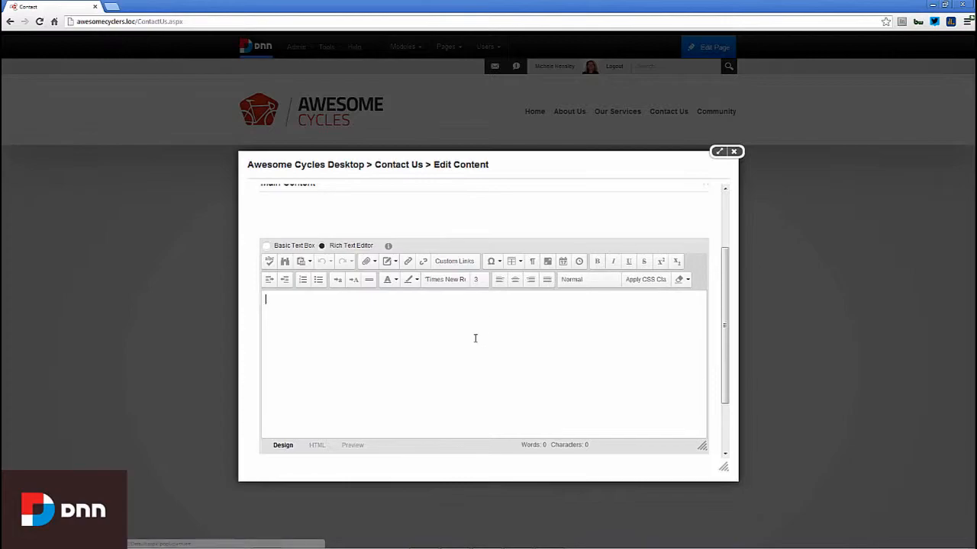
text(I)
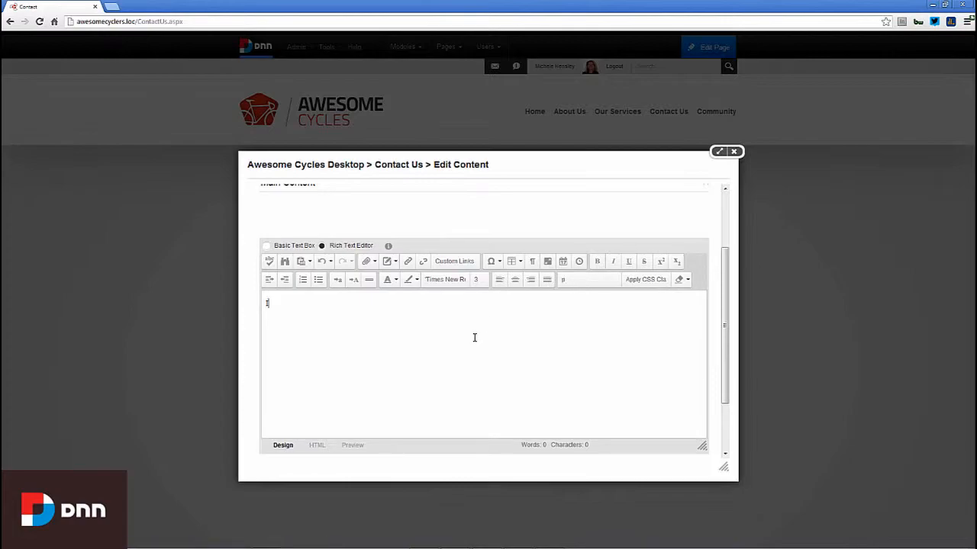
text(nsert some content)
- Open the Image Manager at the Images folder and review the upload options without uploading a file
click(374, 263)
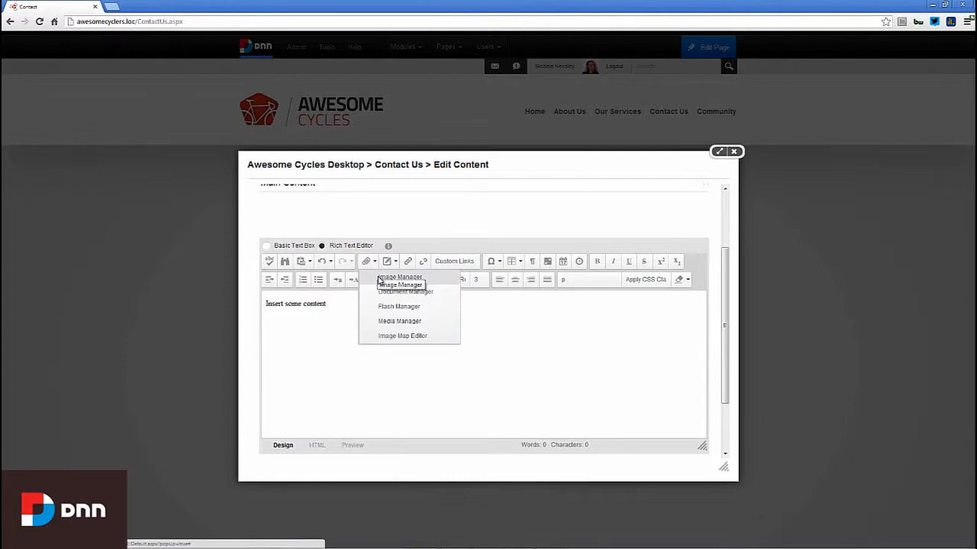
click(398, 277)
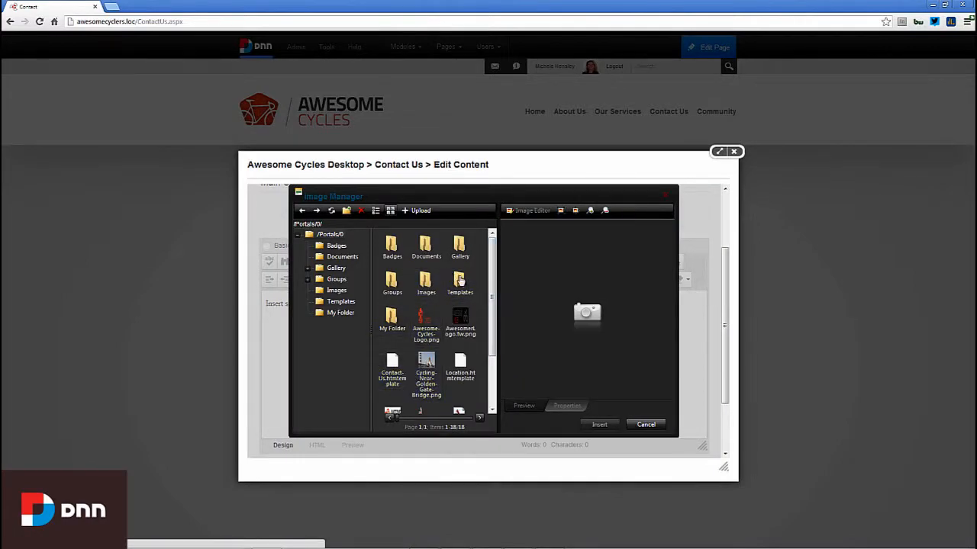
click(336, 290)
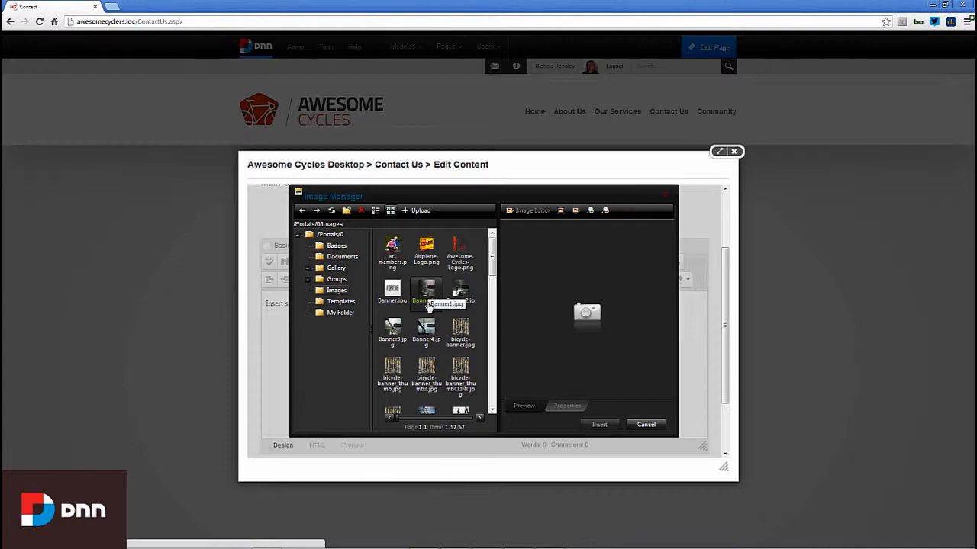
click(421, 214)
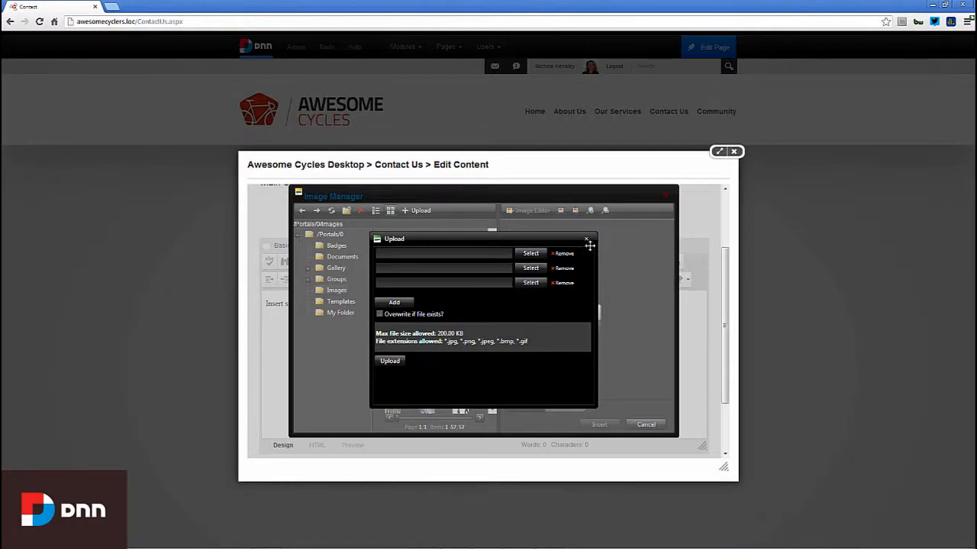
click(585, 239)
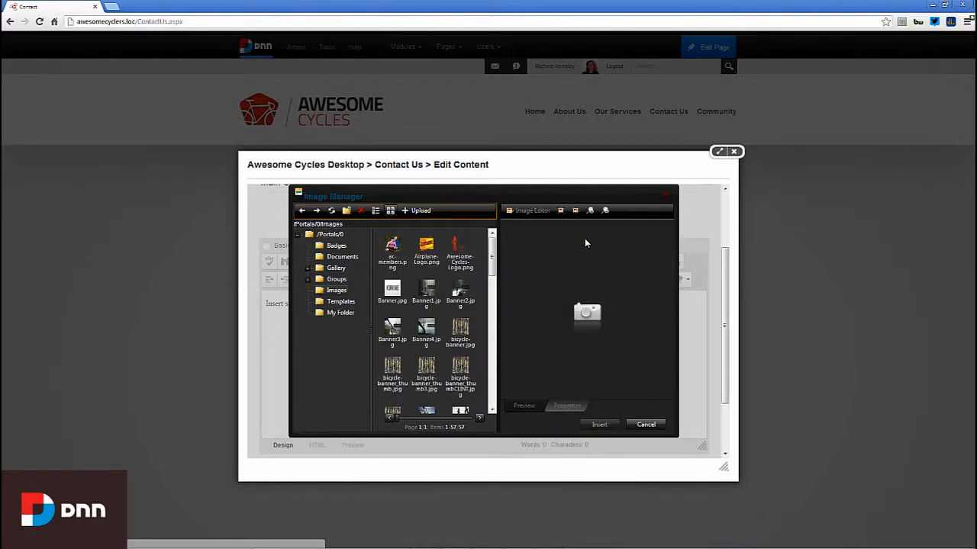
- Select ac-members.png, review its preview and properties, and insert it after the text
click(395, 262)
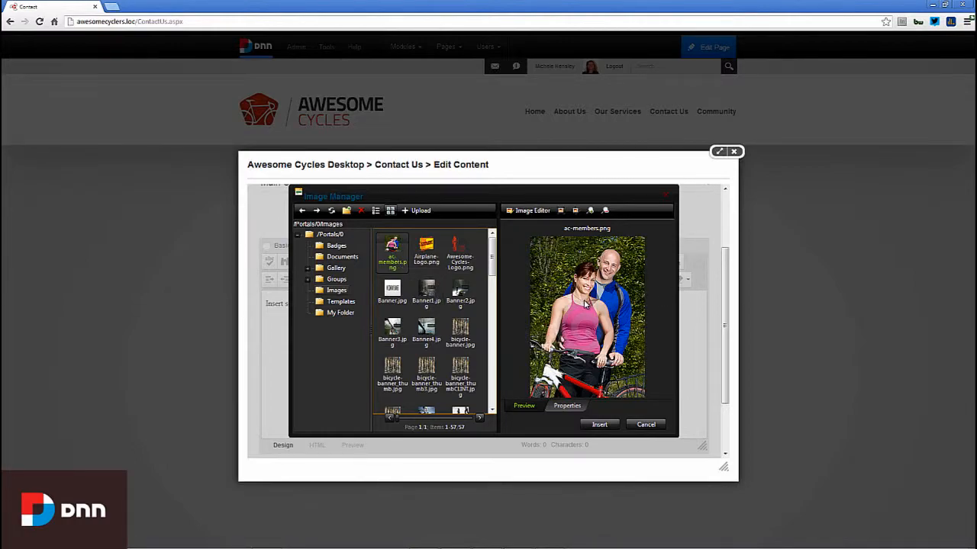
click(566, 410)
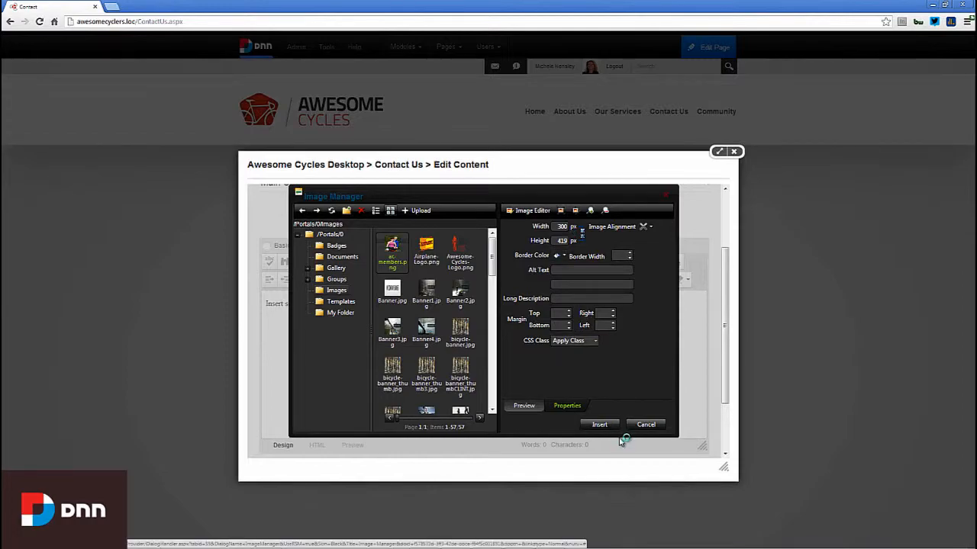
click(599, 424)
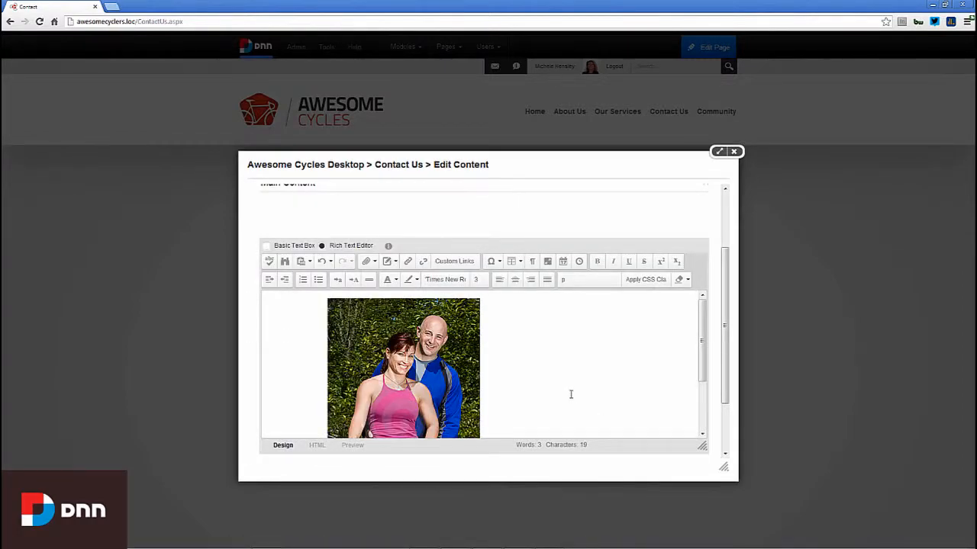
- Place the image on its own line below the text "Insert some content" and save the module's content
scroll(571, 395, up, 2)
scroll(573, 402, down, 5)
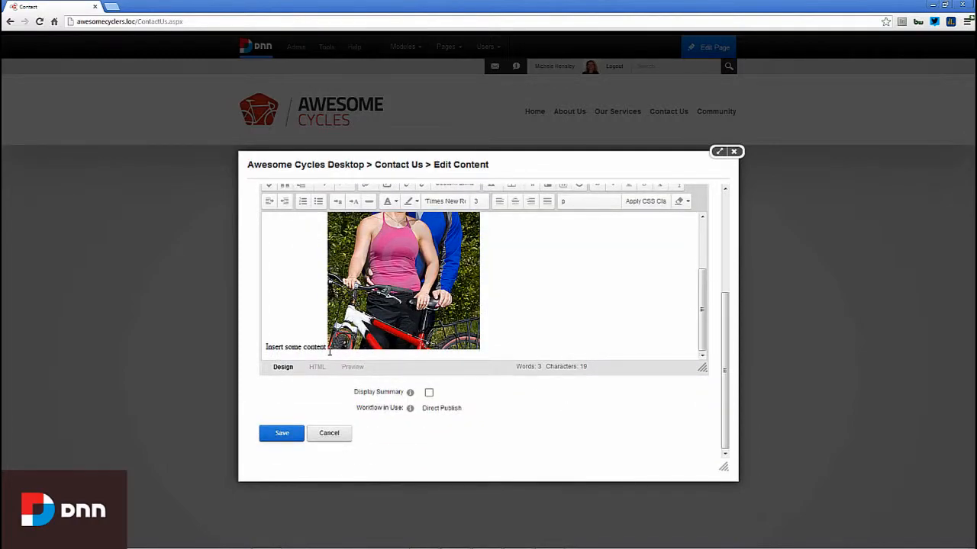
key(Return)
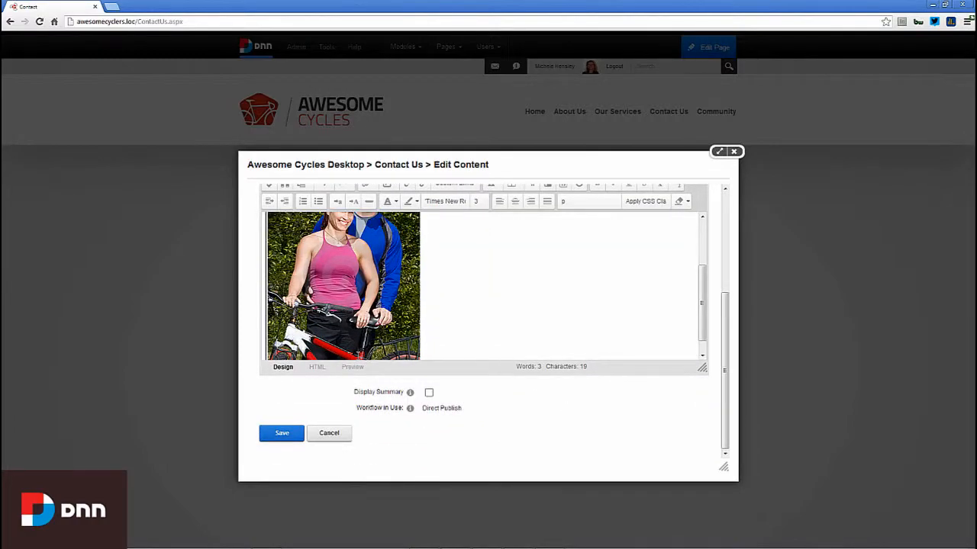
scroll(459, 314, up, 2)
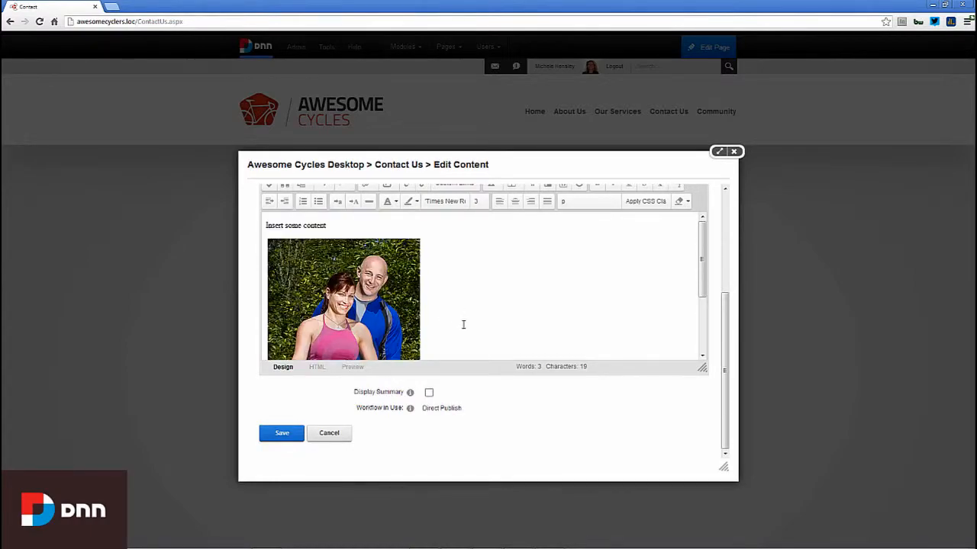
click(296, 434)
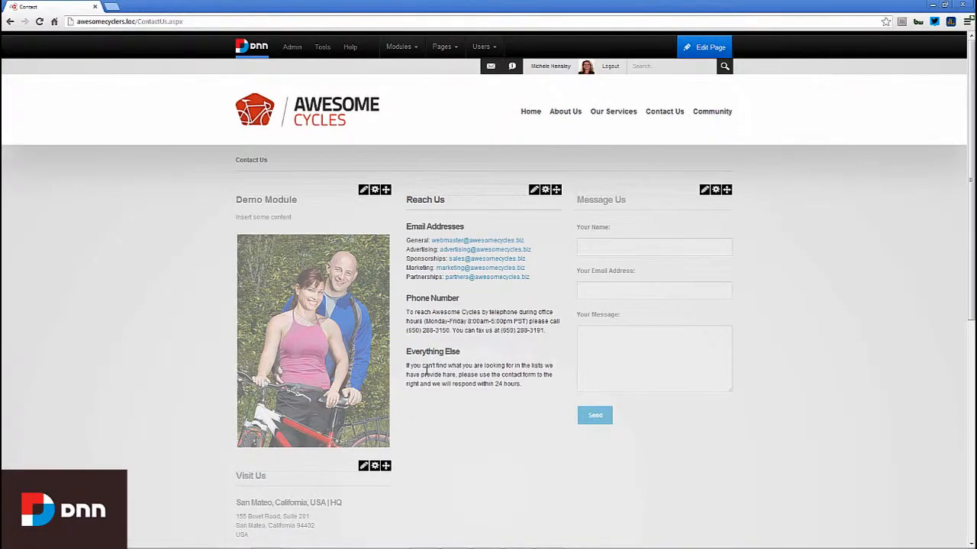
- Move the Demo Module above the Message Us module and close the page's edit mode
scroll(425, 371, down, 3)
scroll(426, 379, up, 3)
drag(268, 192, 644, 223)
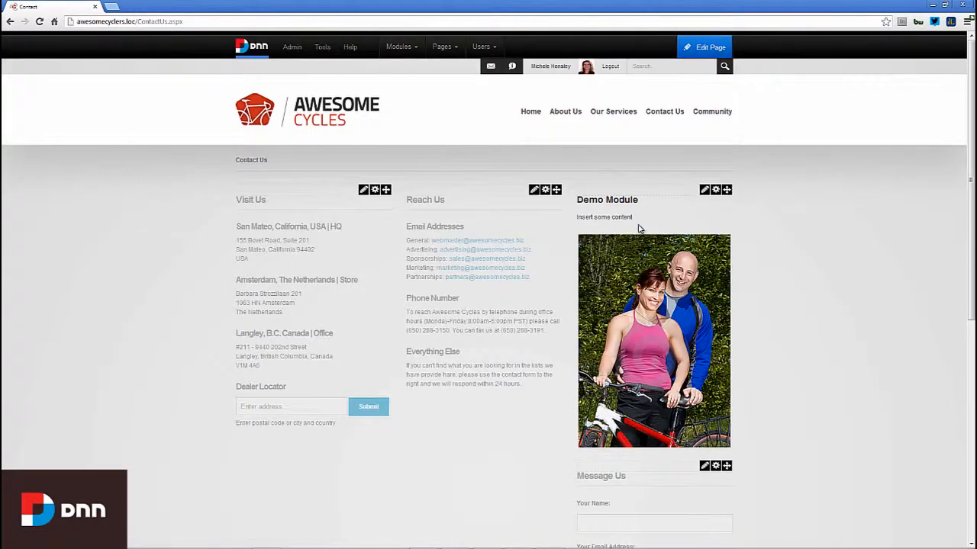
mouse_move(699, 60)
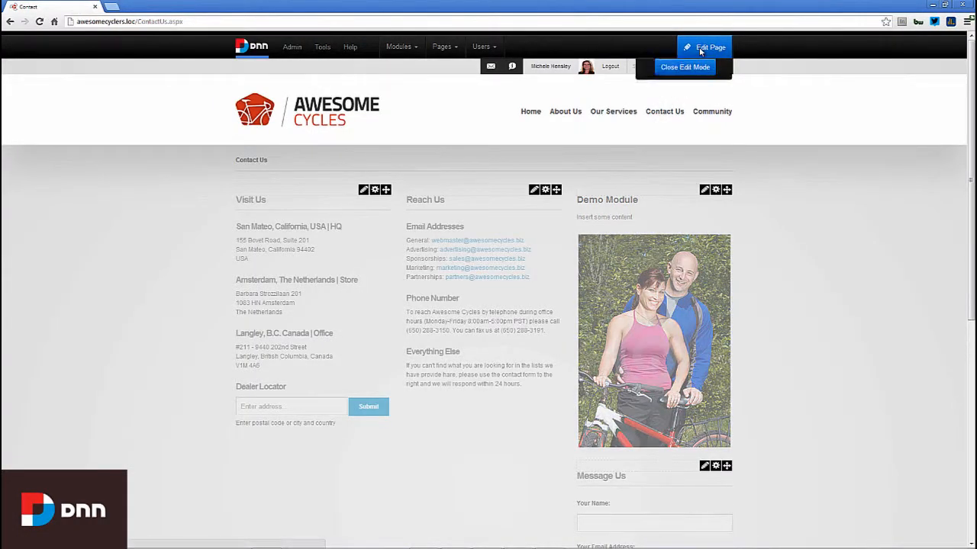
click(691, 81)
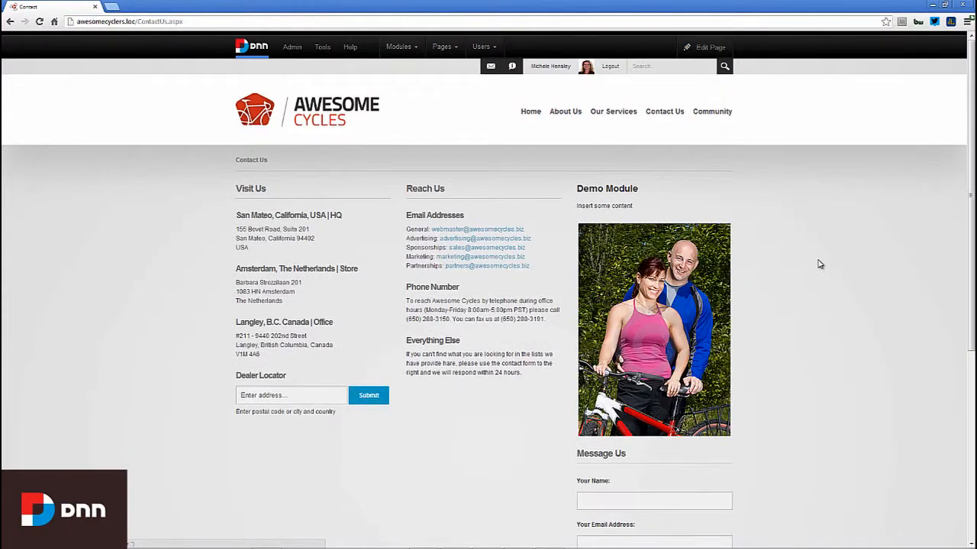